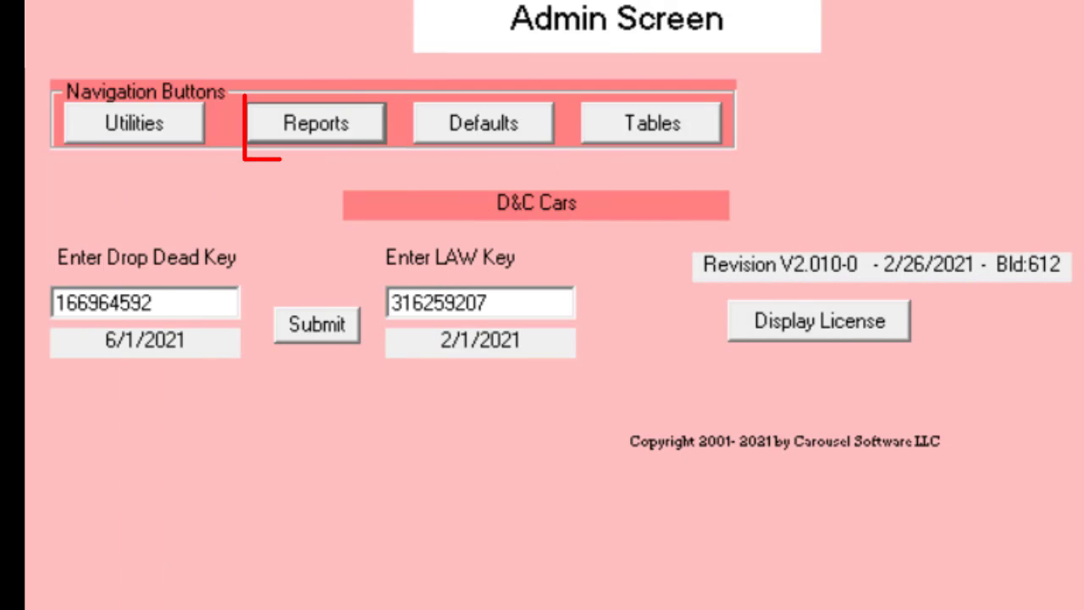
Open the reports screen, display the 500 Salesman Inventory Report from the report list, and hide it after review
click(315, 123)
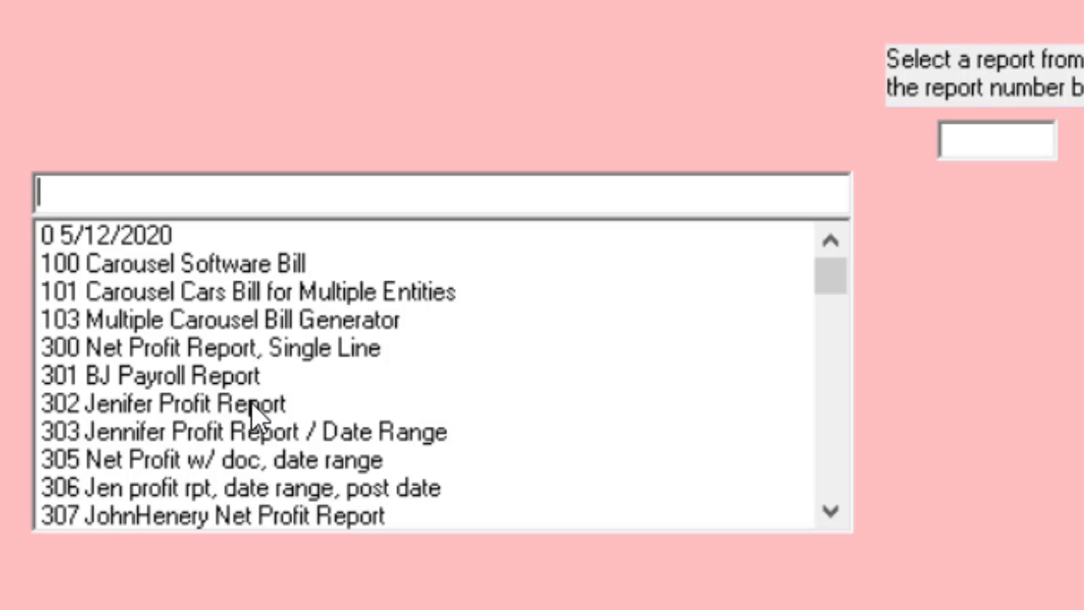
click(828, 277)
drag(828, 277, 839, 293)
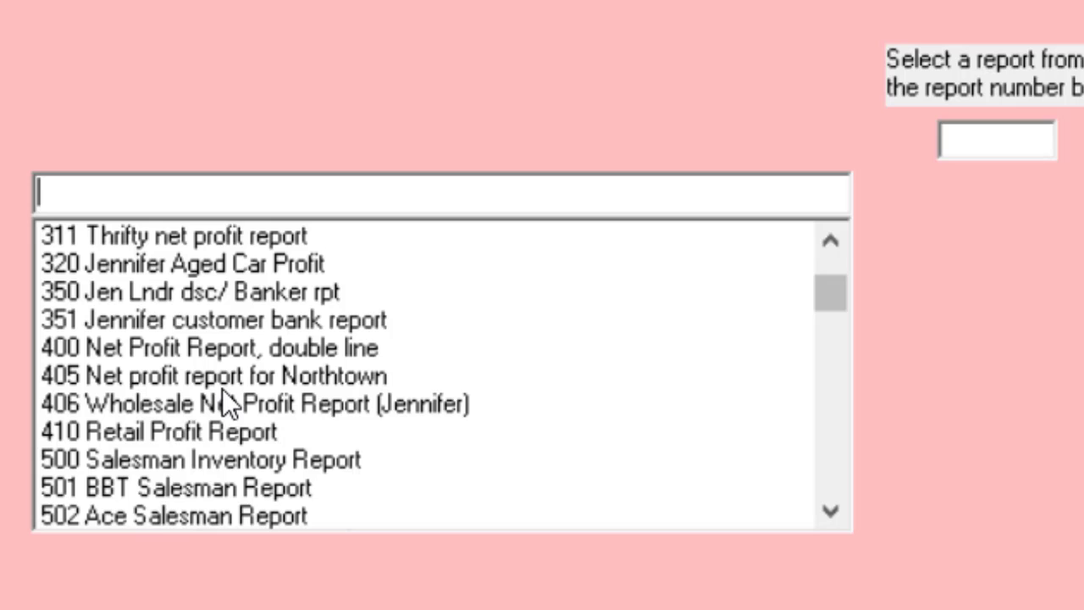
click(138, 460)
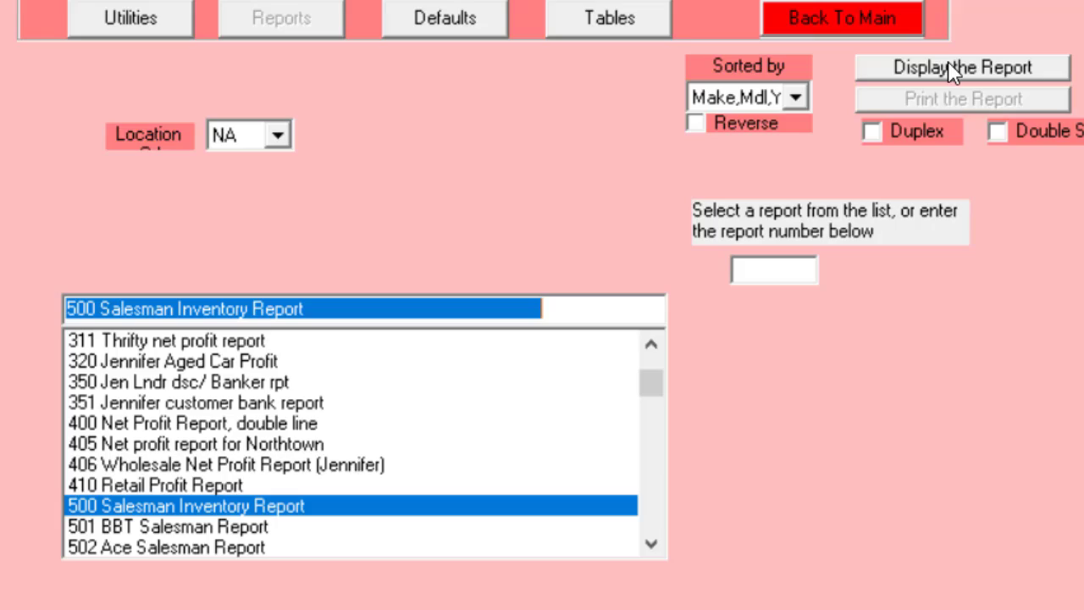
click(953, 69)
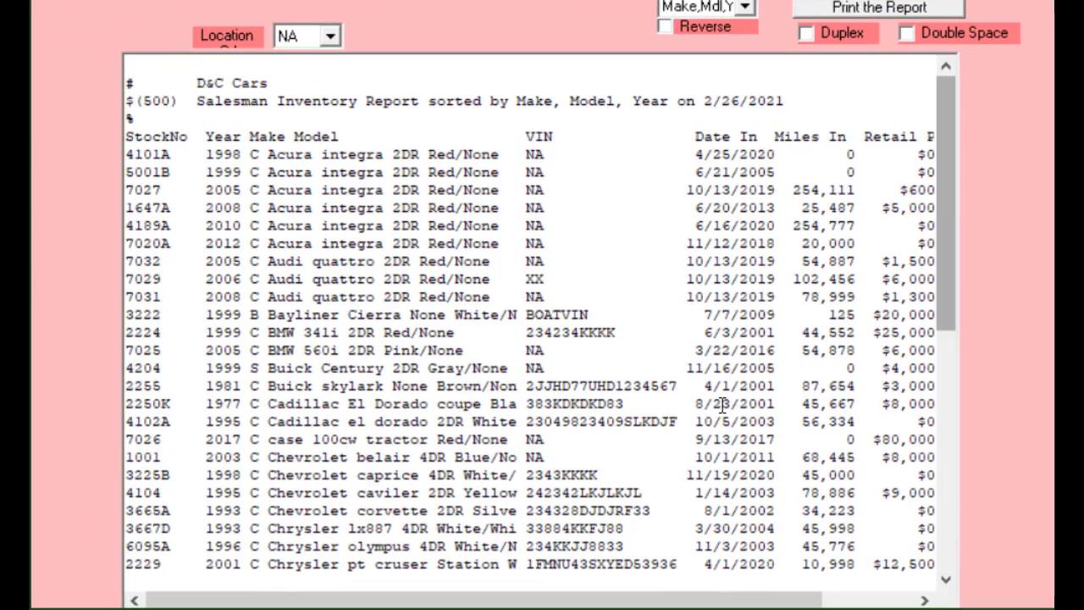
drag(547, 603, 347, 606)
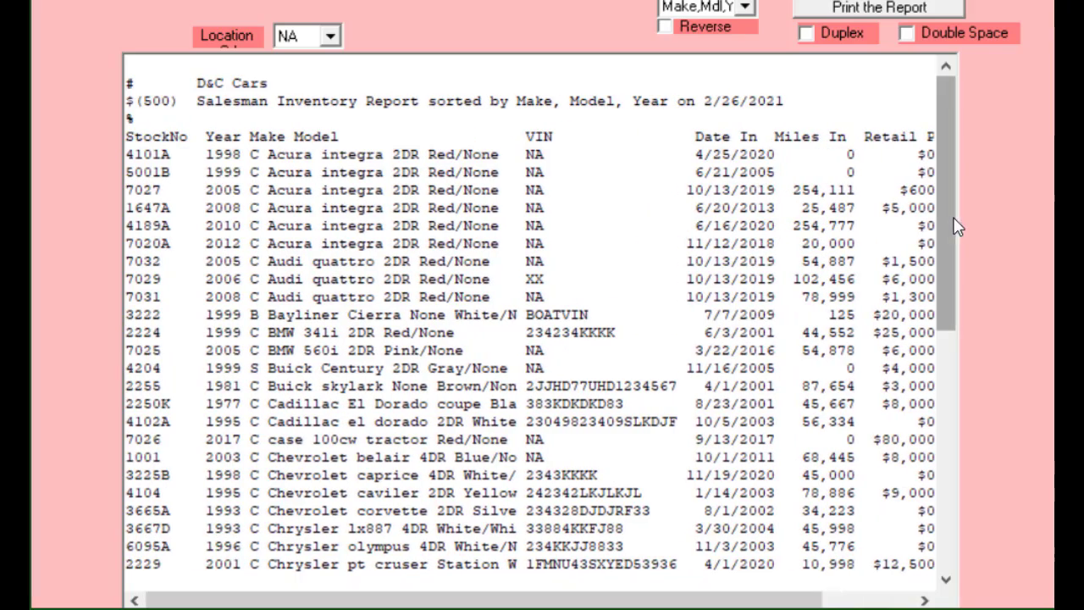
drag(952, 226, 945, 162)
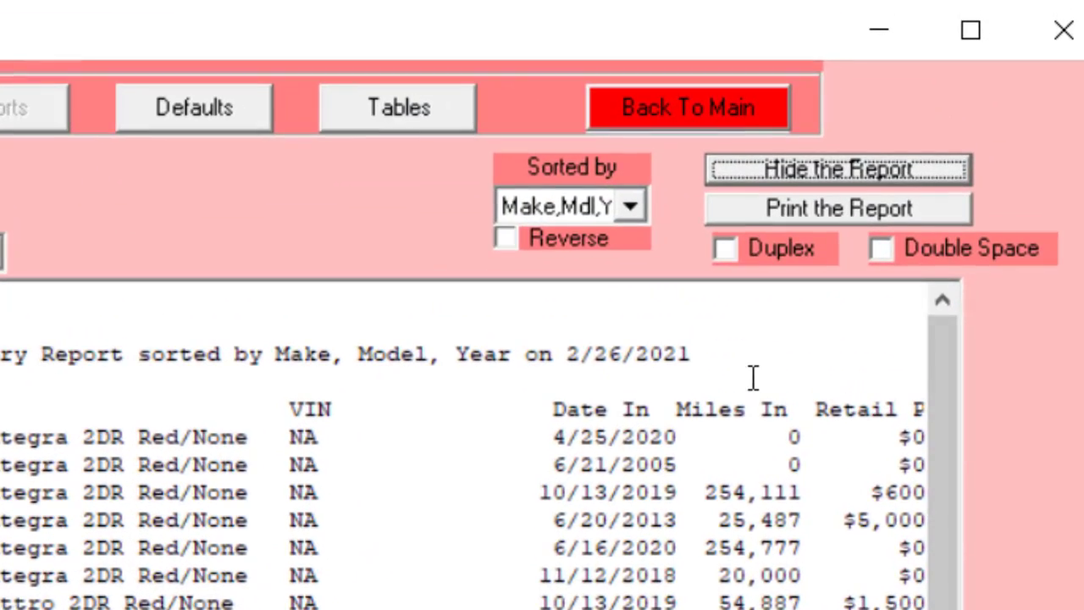
click(839, 169)
Display report 600, the Management Inventory Standard Landscape Report, by entering its report number
click(557, 418)
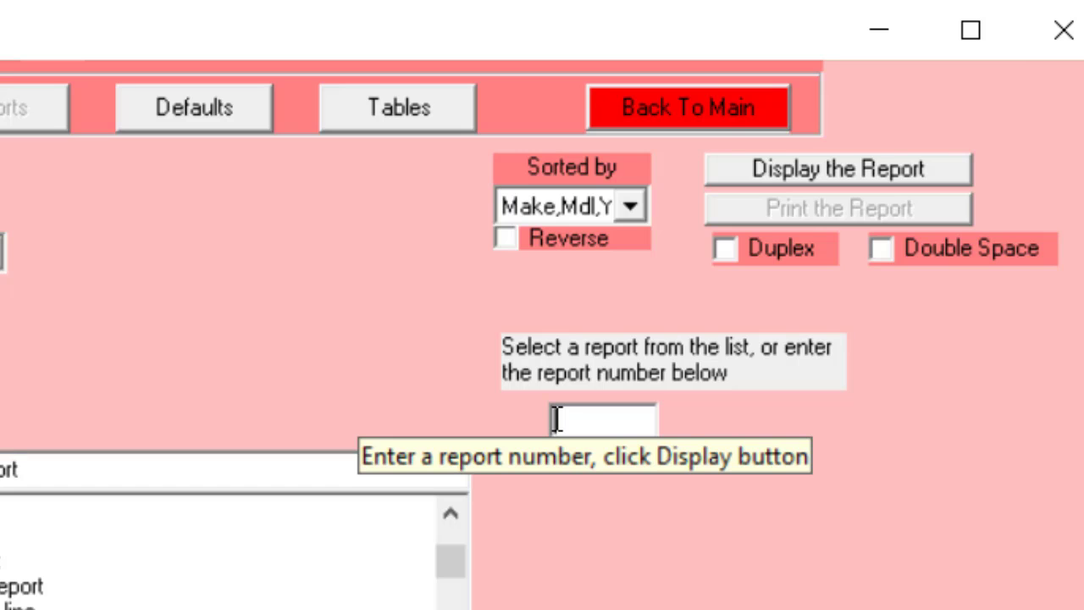
text(600)
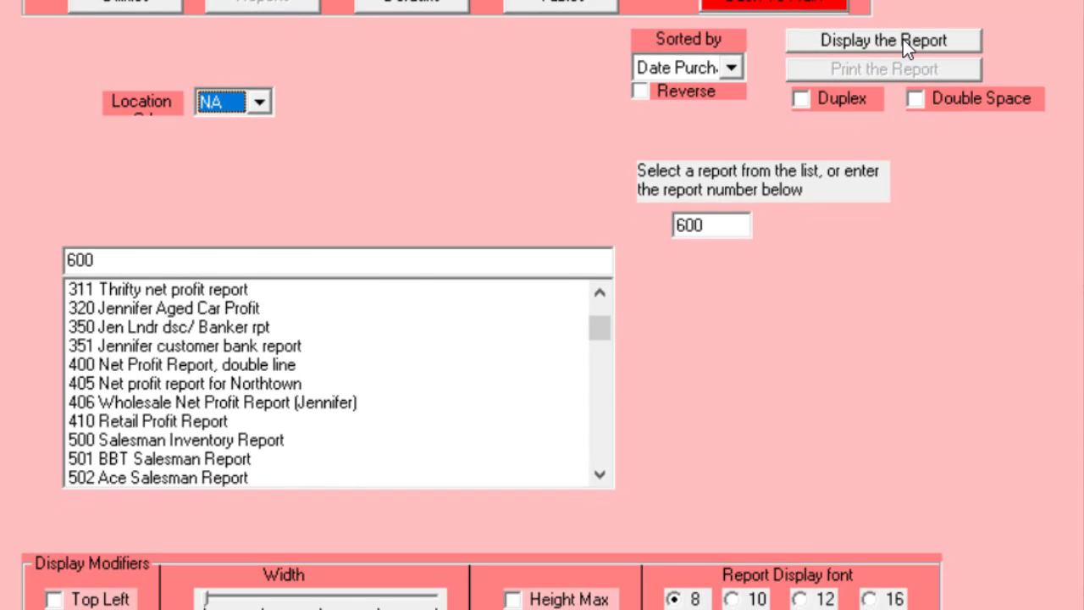
click(903, 39)
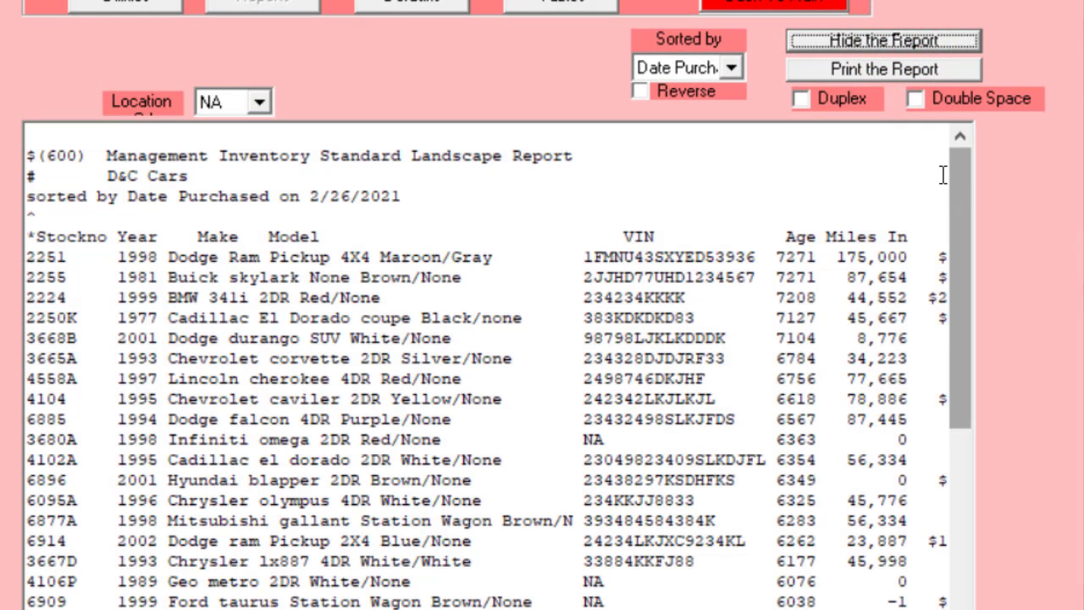
mouse_move(970, 180)
mouse_down()
mouse_move(970, 560)
mouse_move(970, 193)
mouse_up()
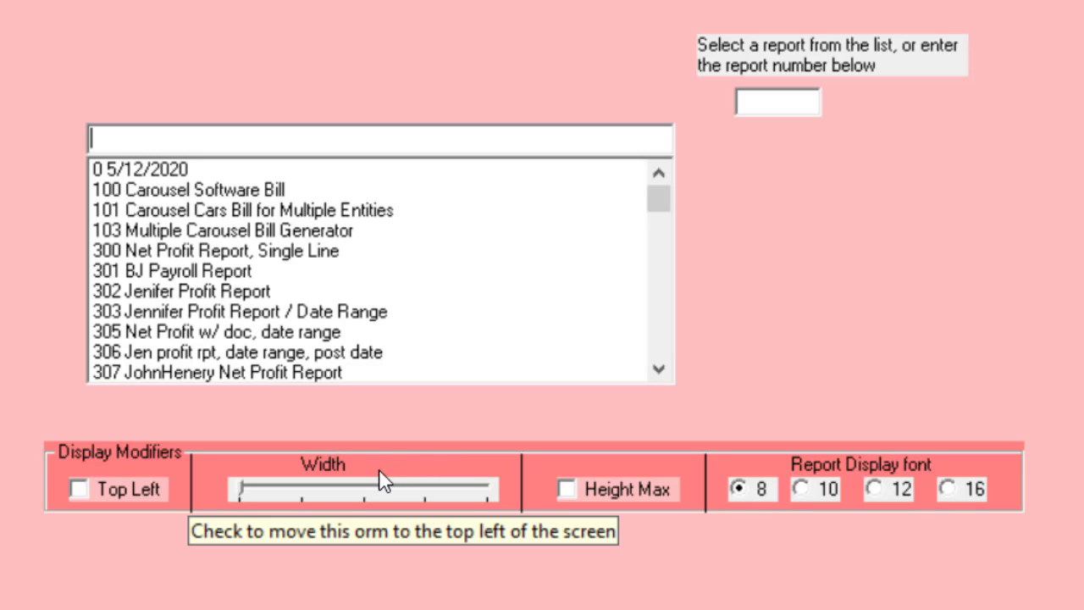
Widen the report form to the middle mark of the width scale
click(240, 490)
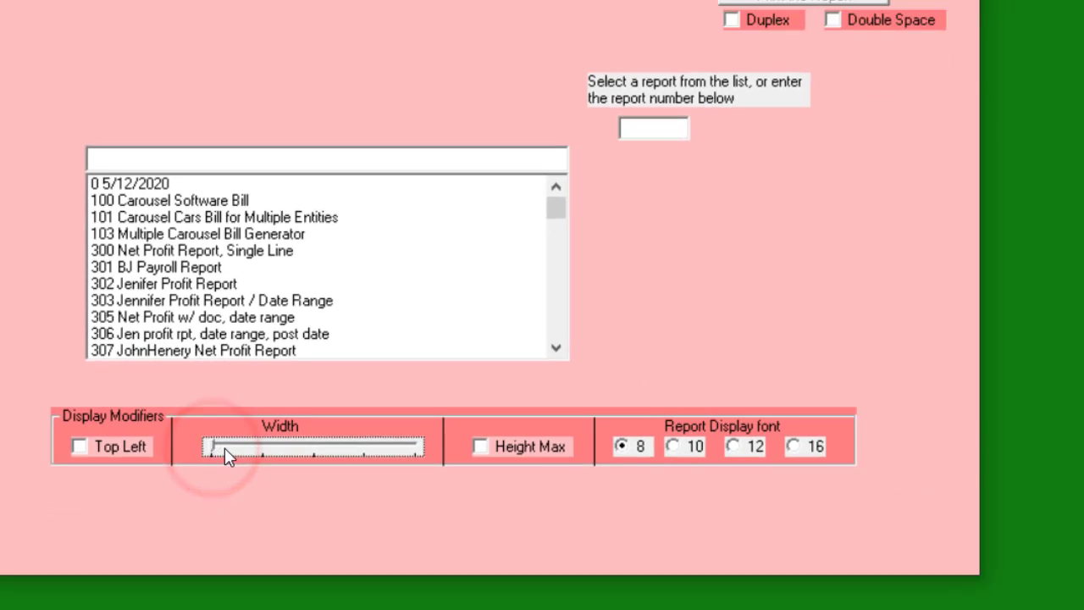
drag(240, 490, 289, 491)
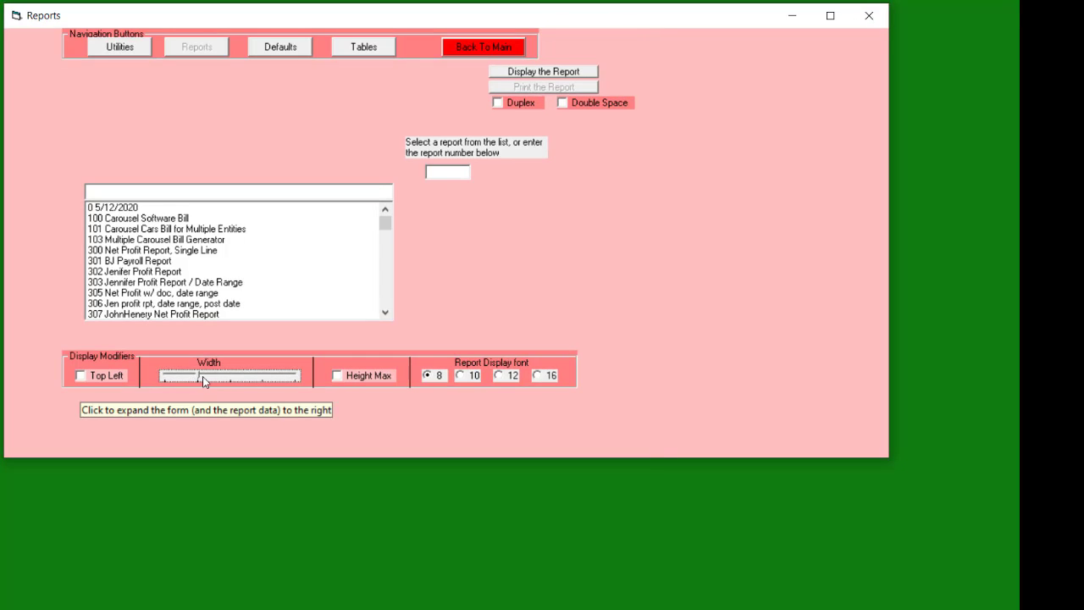
drag(197, 379, 221, 384)
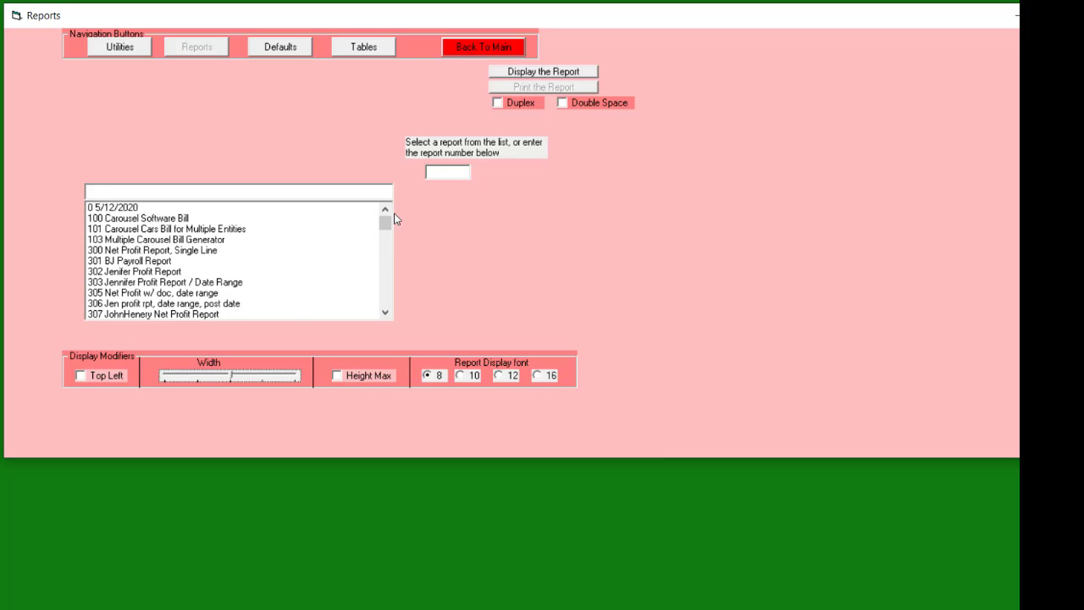
click(430, 171)
text(500)
key(Return)
Display report 600 by number in the widened form, then hide it again
click(429, 171)
text(60)
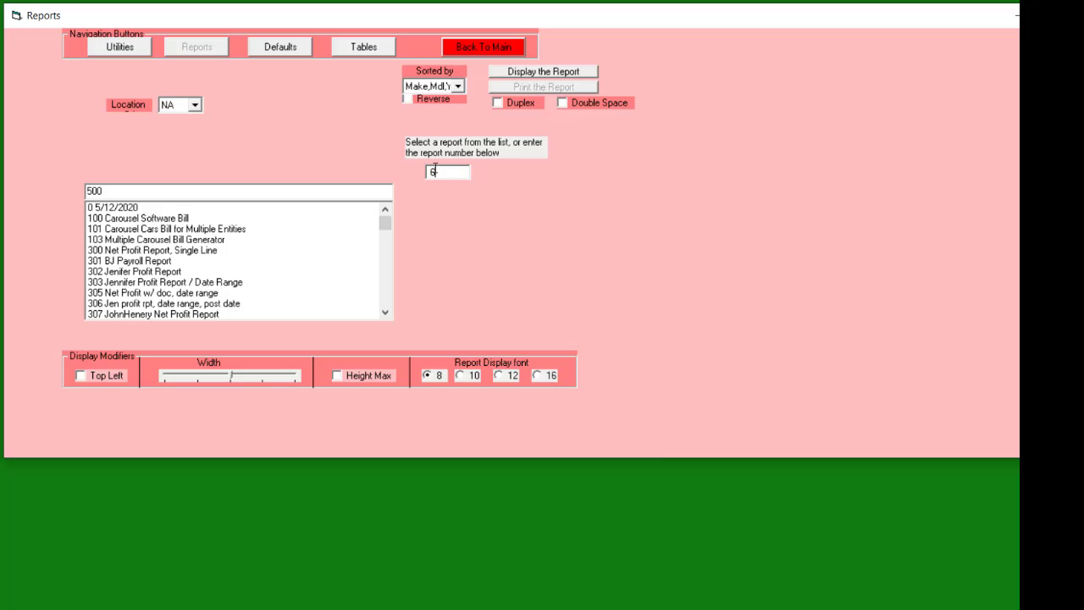
text(0)
key(Return)
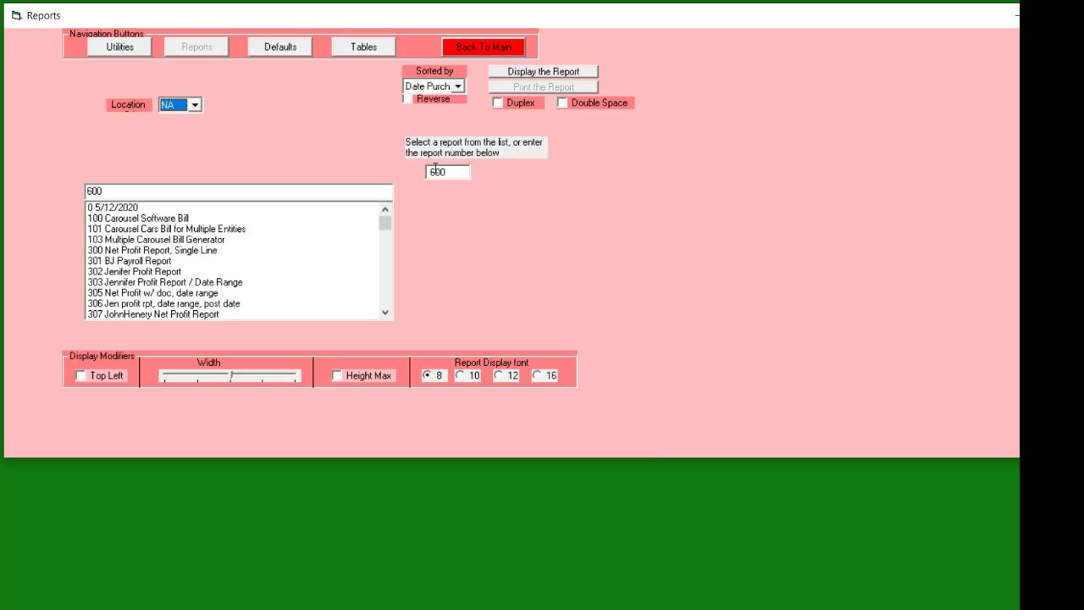
click(566, 72)
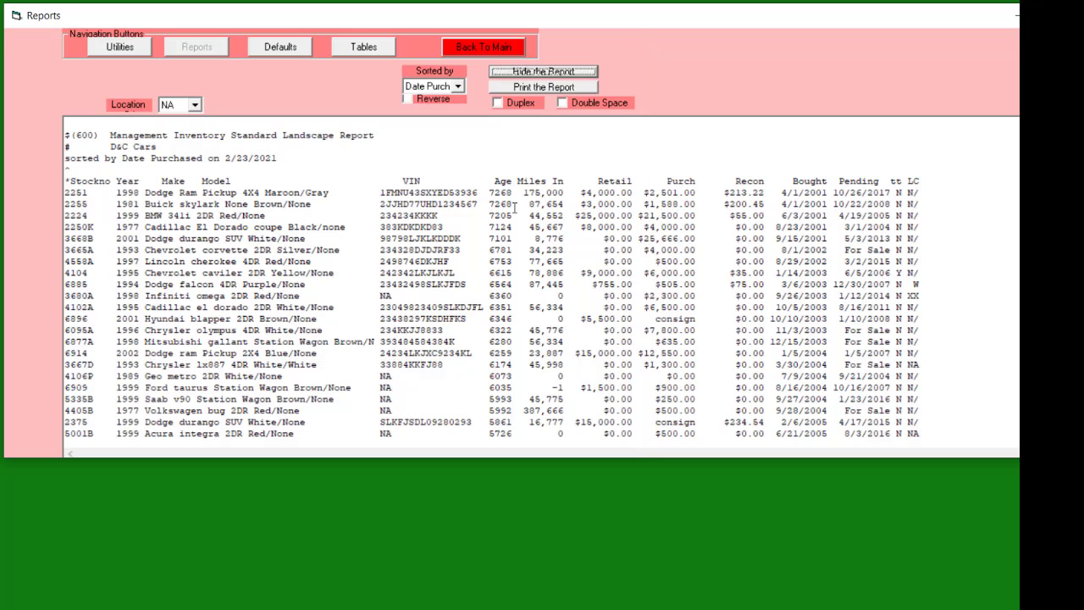
key(Return)
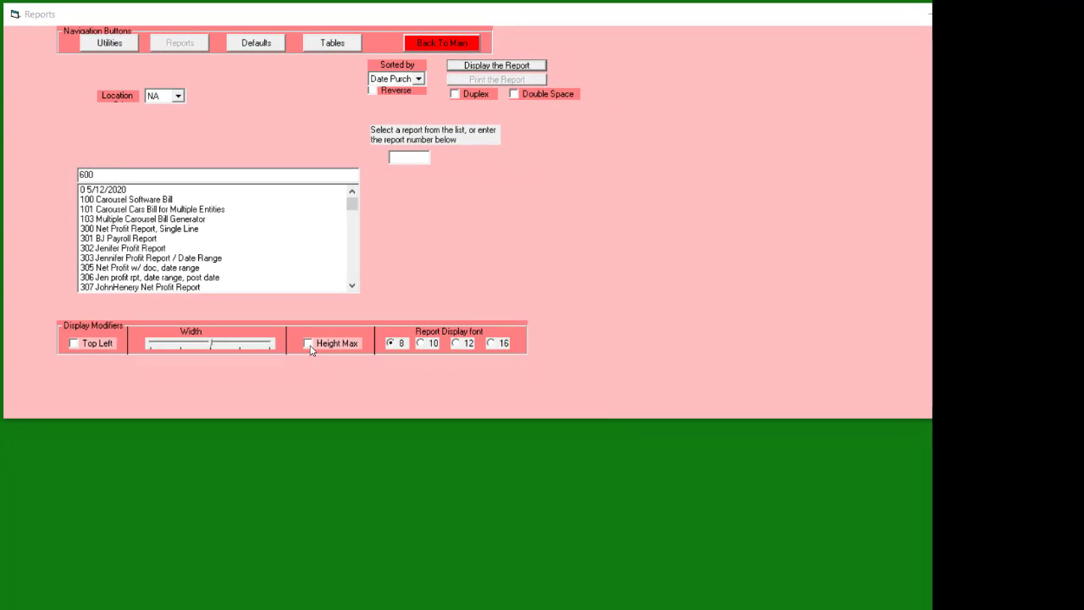
Maximize the form height and display report 600 at full height, then hide it
click(308, 344)
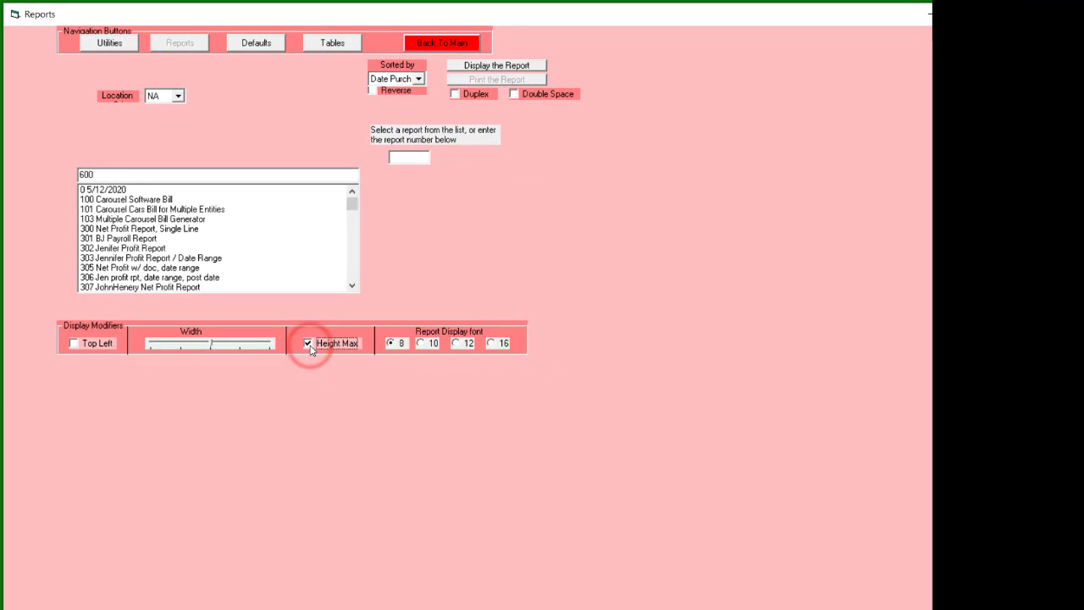
click(408, 155)
text(600)
key(Tab)
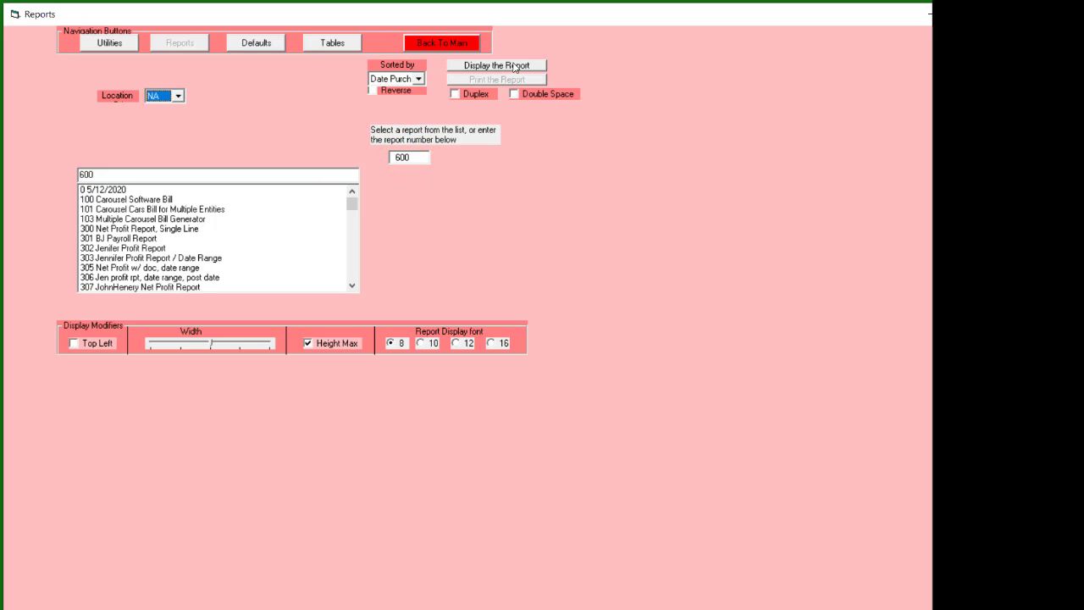
click(513, 67)
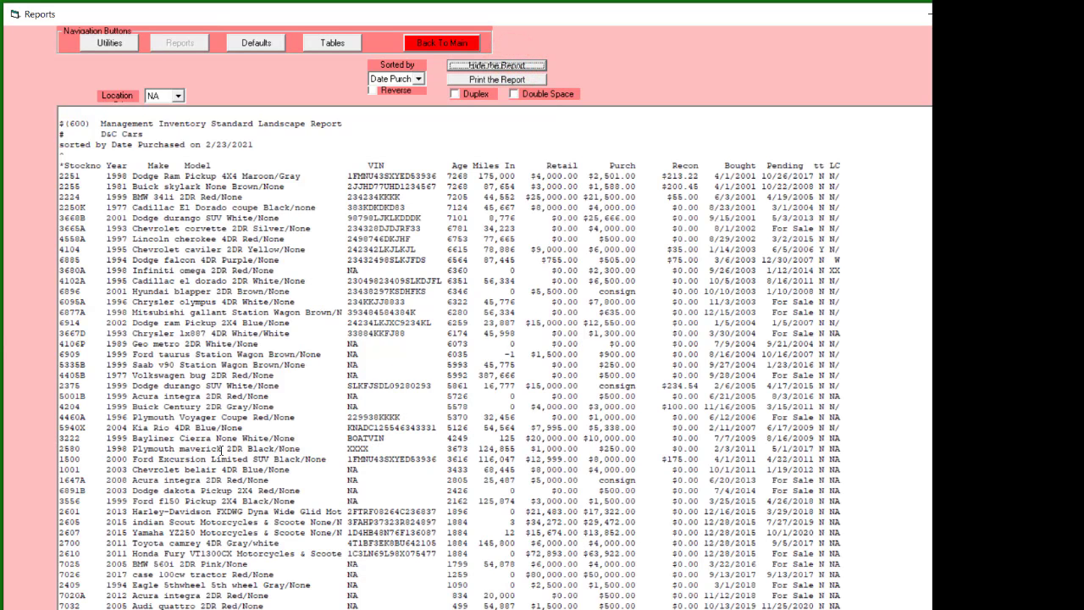
click(496, 66)
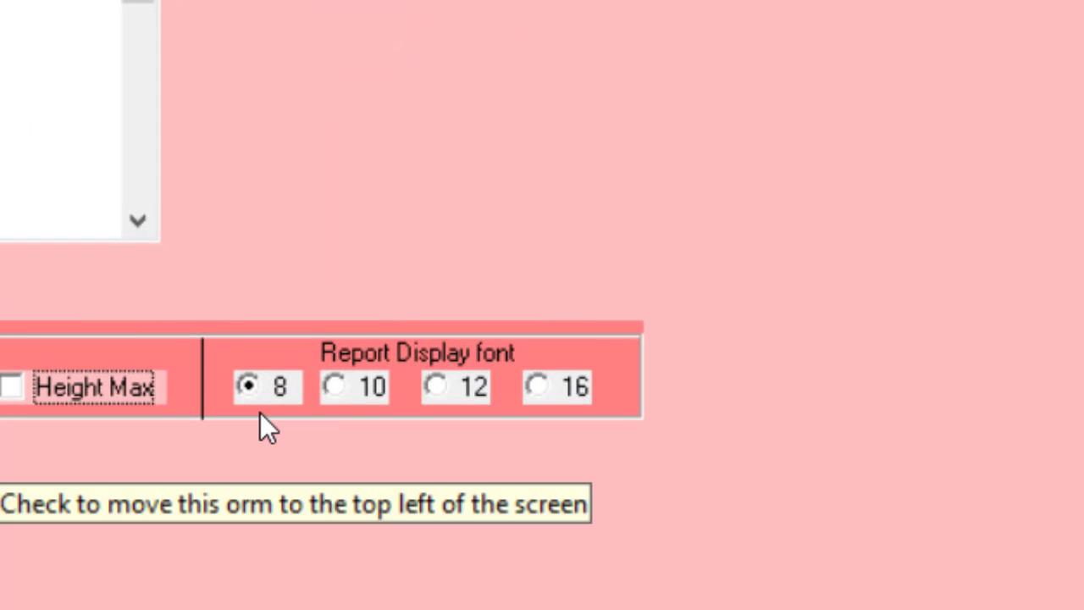
Set the report display font to 12 and display report 600 at that size
click(433, 387)
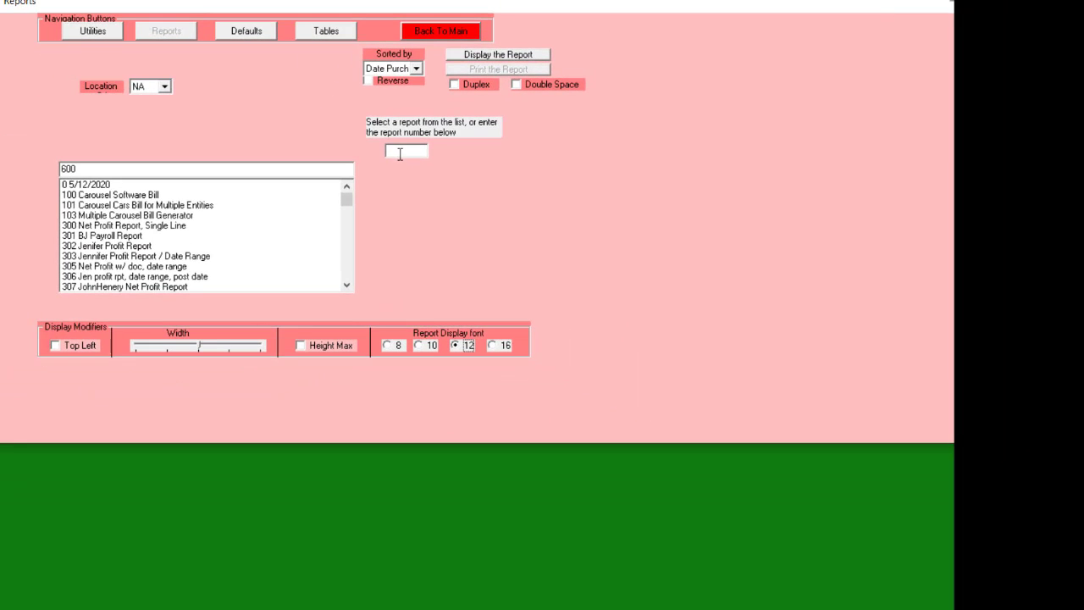
click(400, 151)
text(60)
click(525, 54)
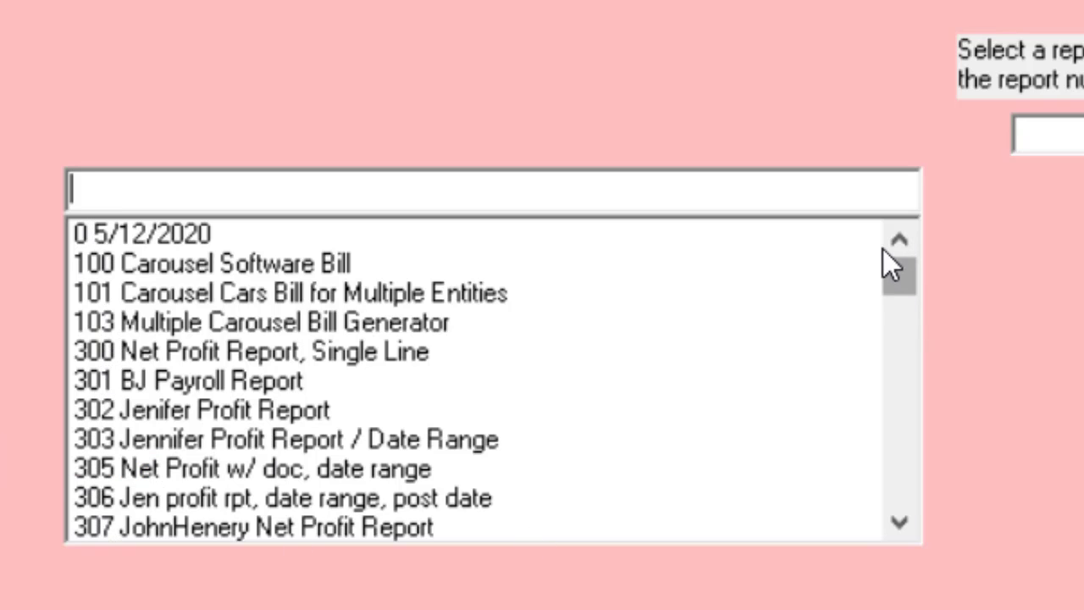
Open the Admin Reports table from the tables screen
mouse_move(901, 277)
mouse_down()
mouse_move(898, 295)
mouse_move(900, 268)
mouse_up()
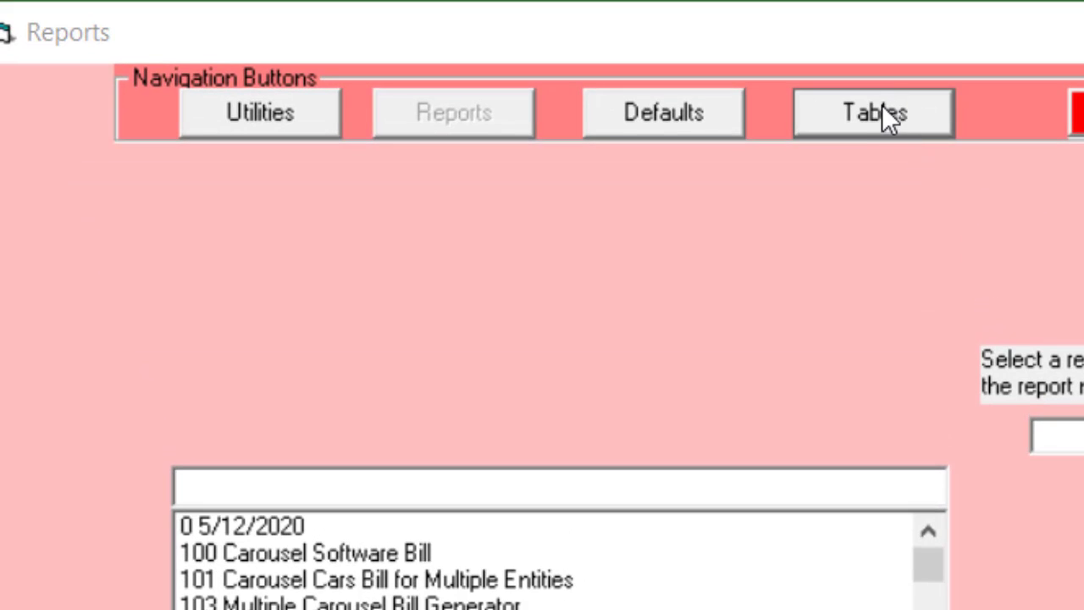
click(879, 114)
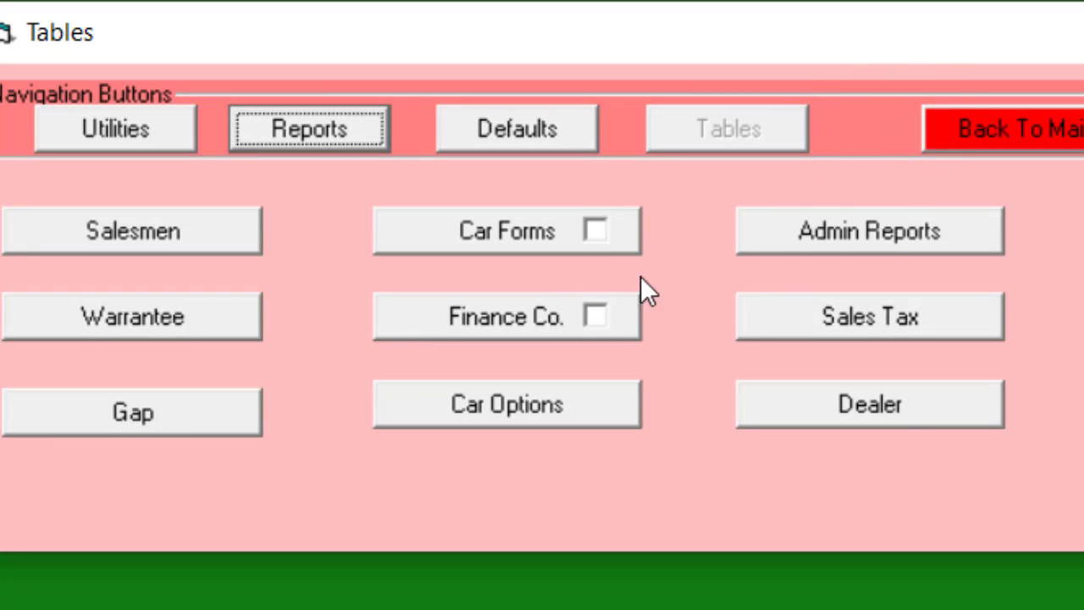
click(882, 236)
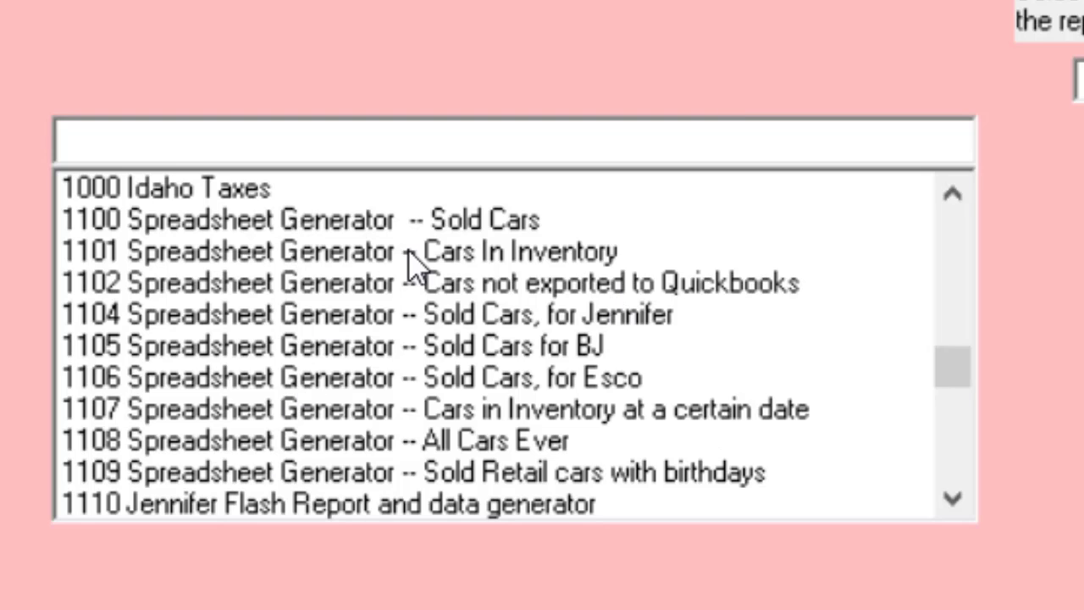
Run report 1101, Spreadsheet Generator -- Cars In Inventory, from the report list
click(205, 252)
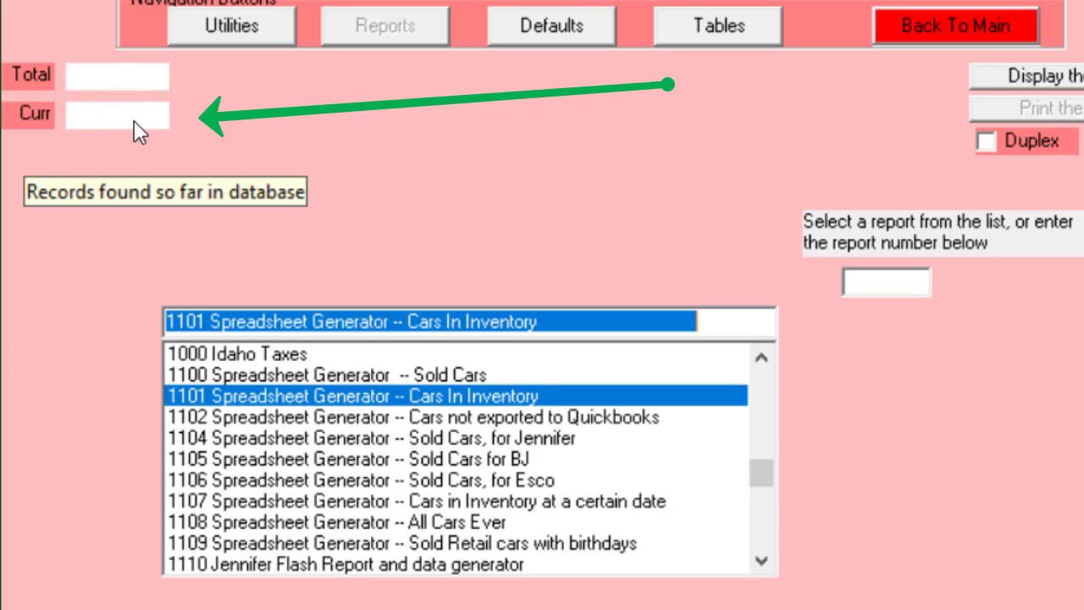
click(1080, 82)
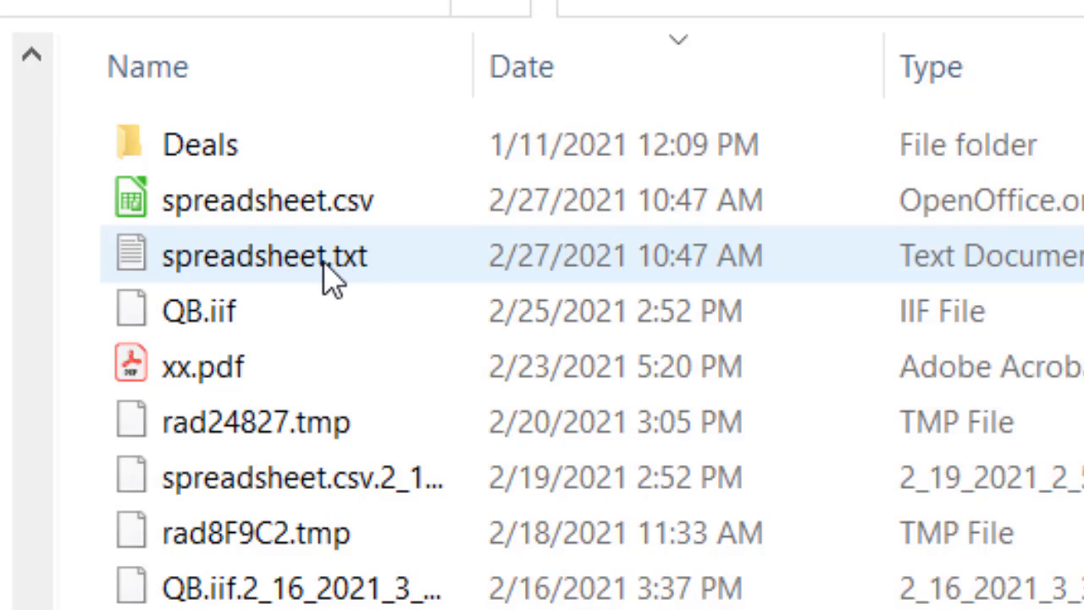
Open the generated spreadsheet.csv from C:\temp in LibreOffice Calc with the default comma-separated text import options
double_click(322, 263)
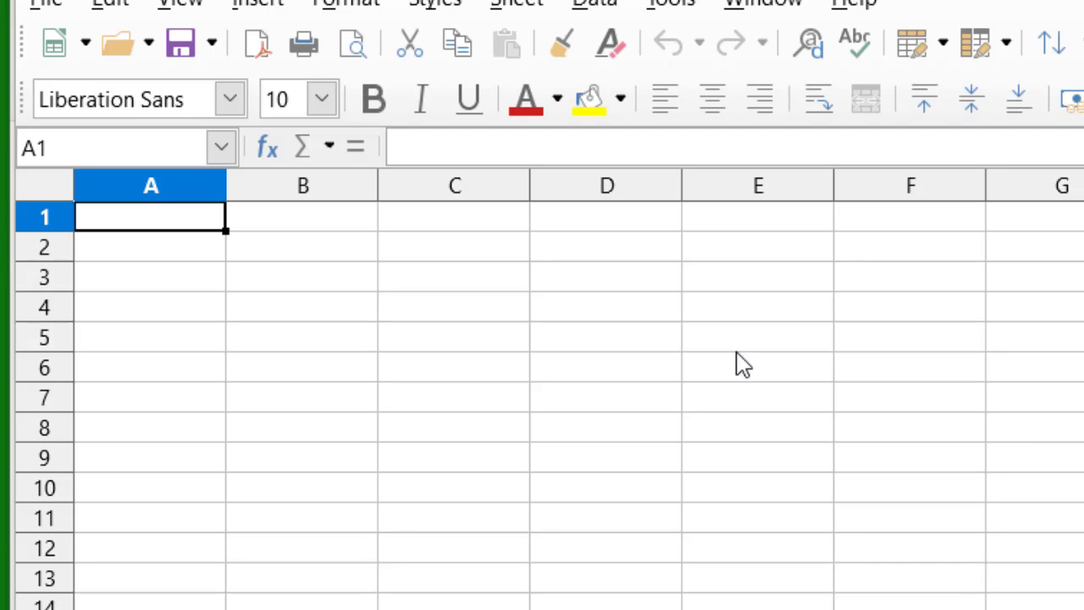
click(117, 49)
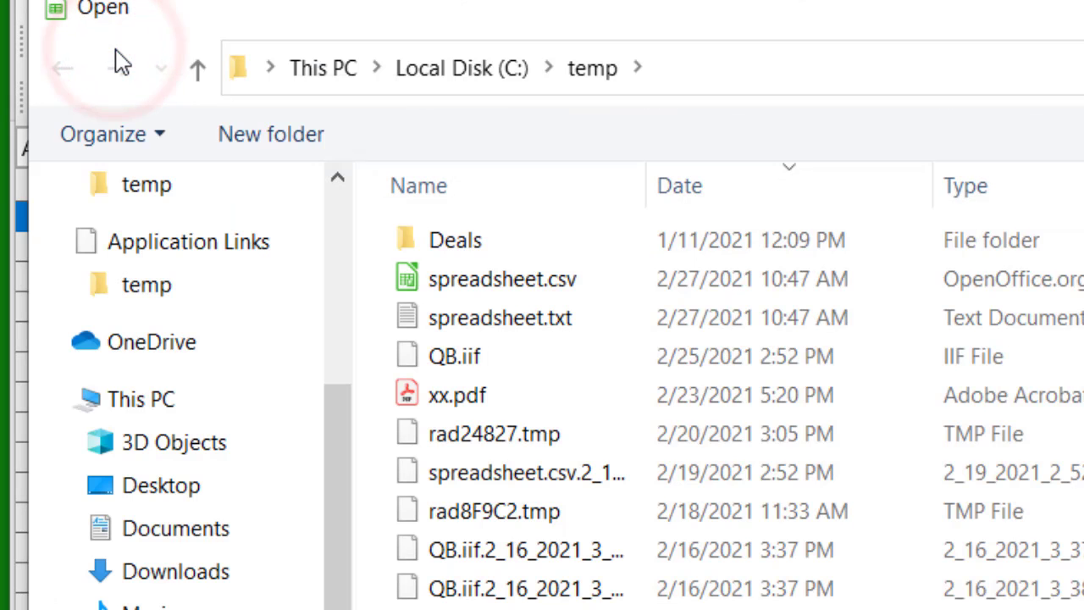
double_click(509, 283)
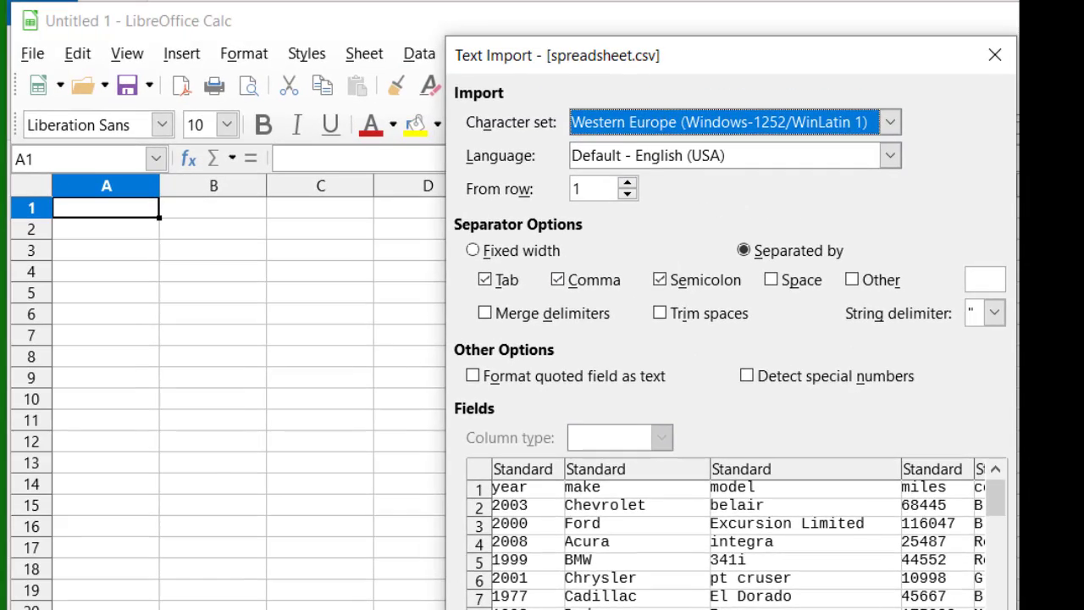
key(Return)
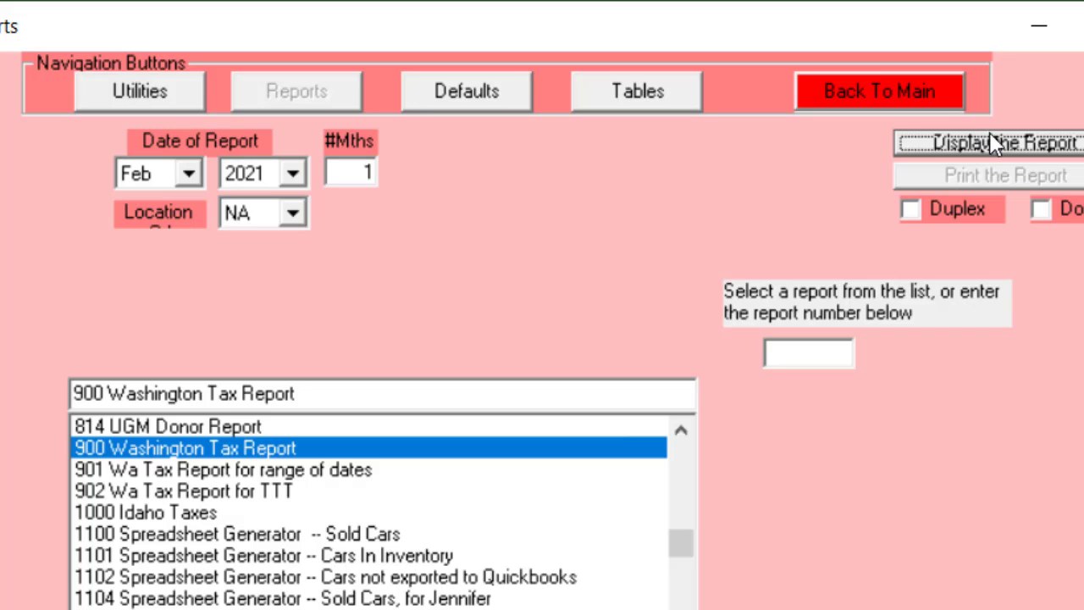
Display the 900 Washington Tax Report for Feb 2021, one month, and examine its grand total, retail and wholesale figures
click(993, 144)
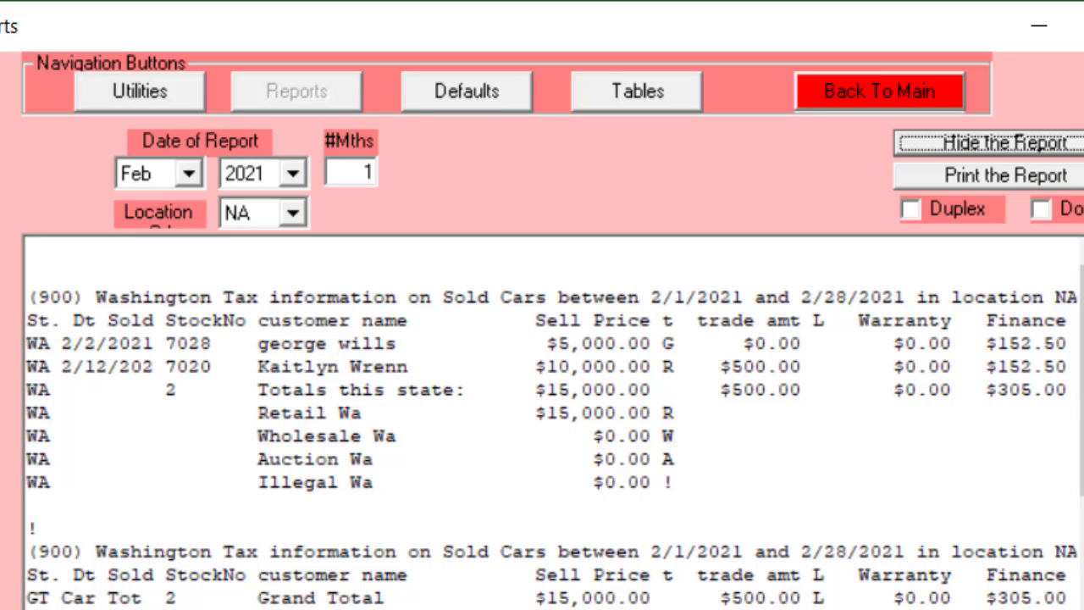
scroll(551, 437, down, 4)
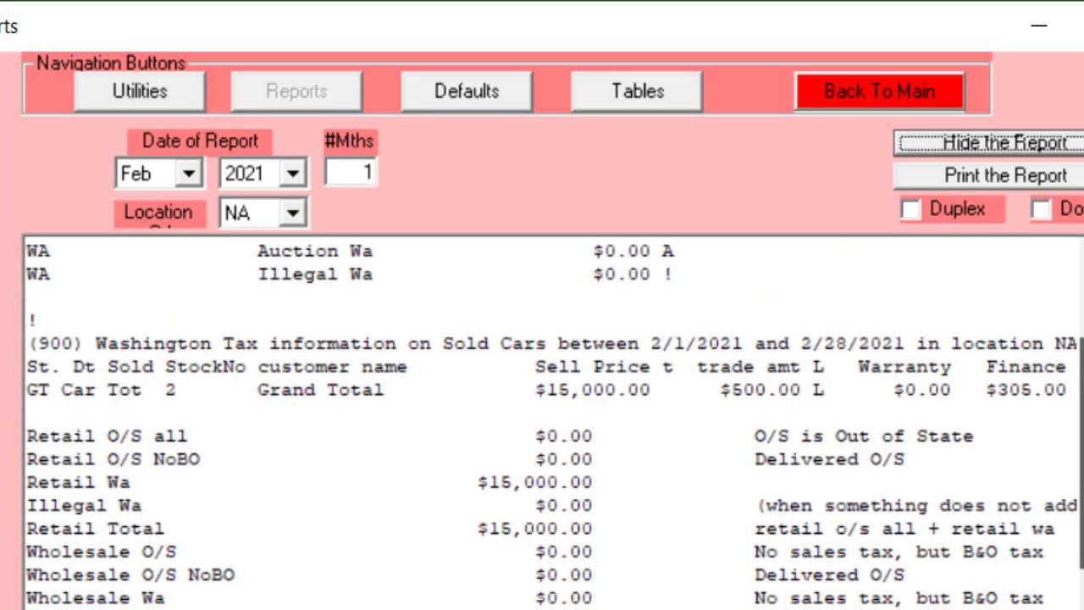
scroll(551, 424, down, 1)
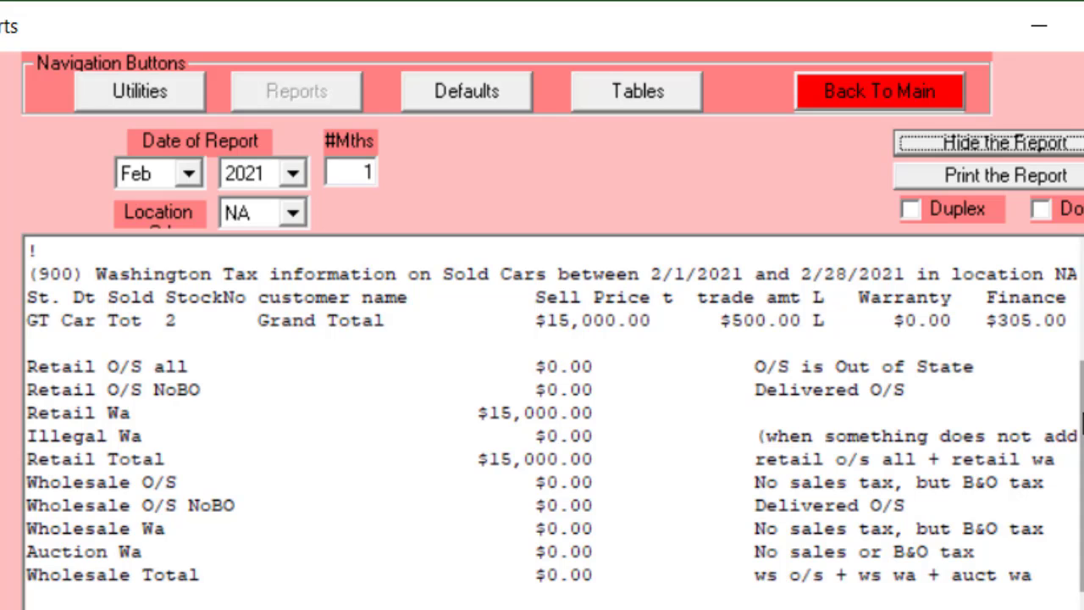
Examine the Washington tax report's state retail sales tax deductions, Service B&O, wholesaling deductions and retailing sections
scroll(1082, 423, down, 3)
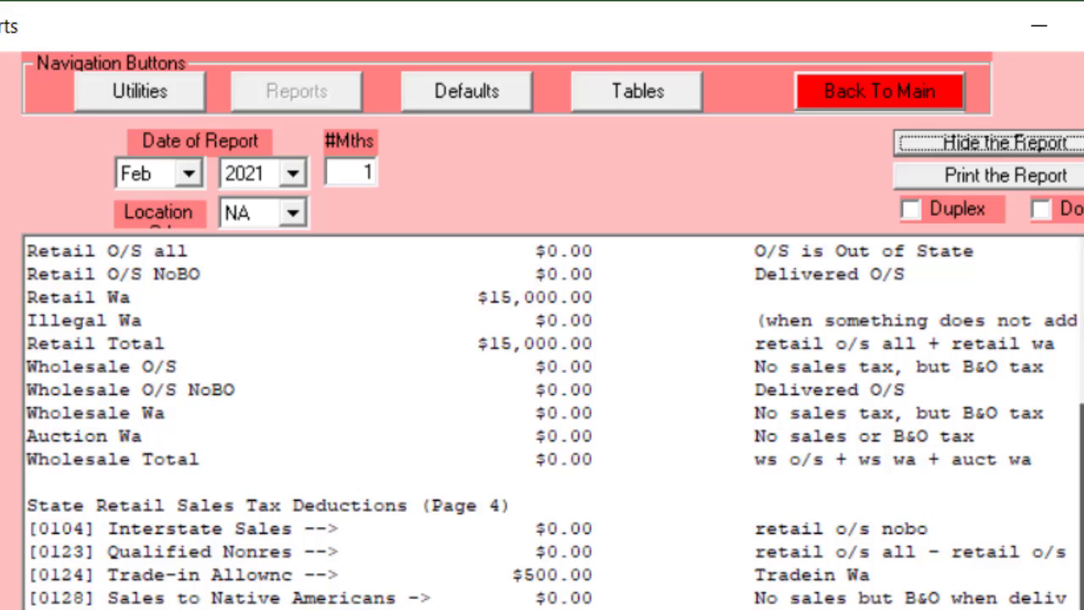
scroll(1082, 422, down, 4)
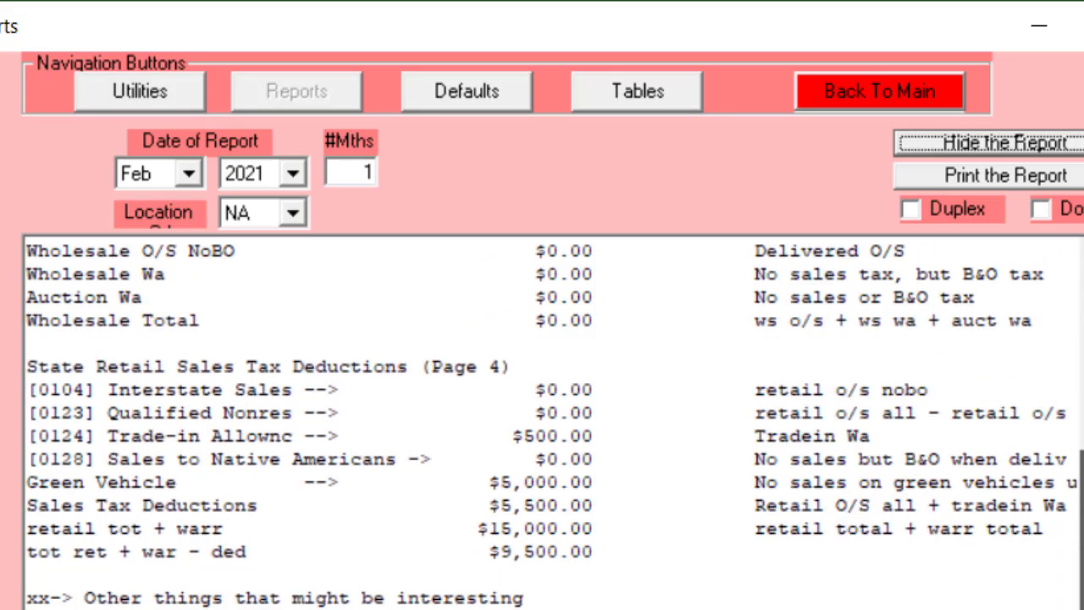
scroll(1082, 423, down, 7)
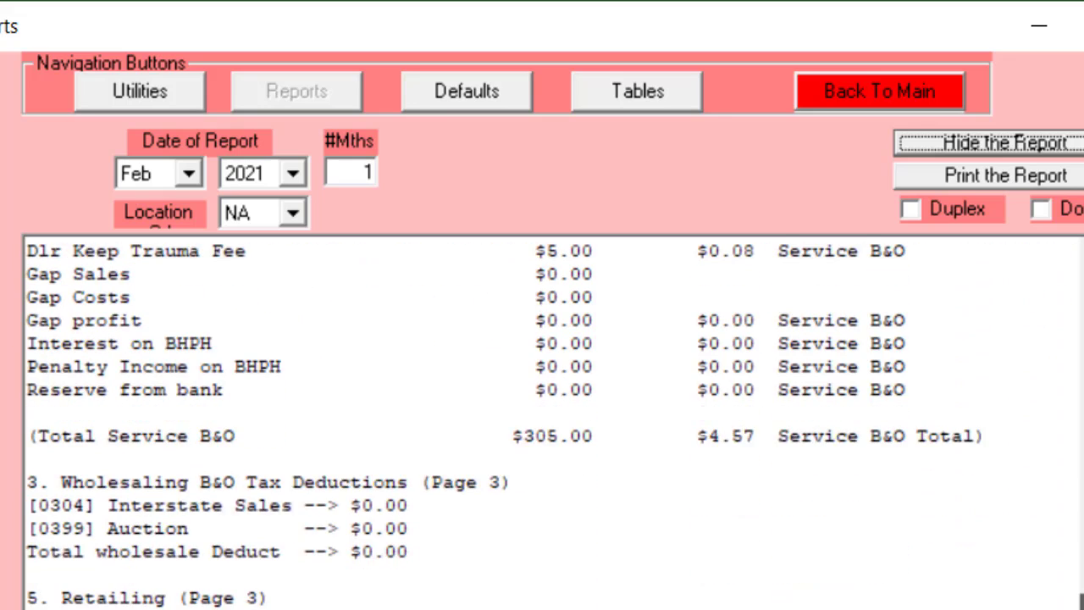
scroll(1082, 423, down, 2)
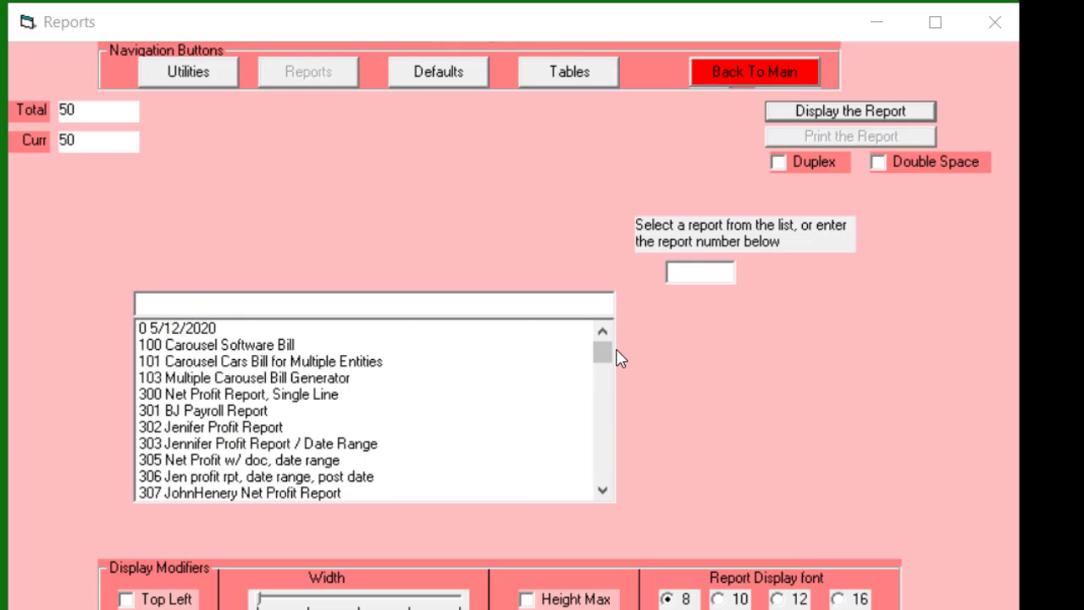
Select report 600, Management Inventory Report, and try sorting it by Car Year before setting its sort order to Stock Number
drag(608, 356, 605, 393)
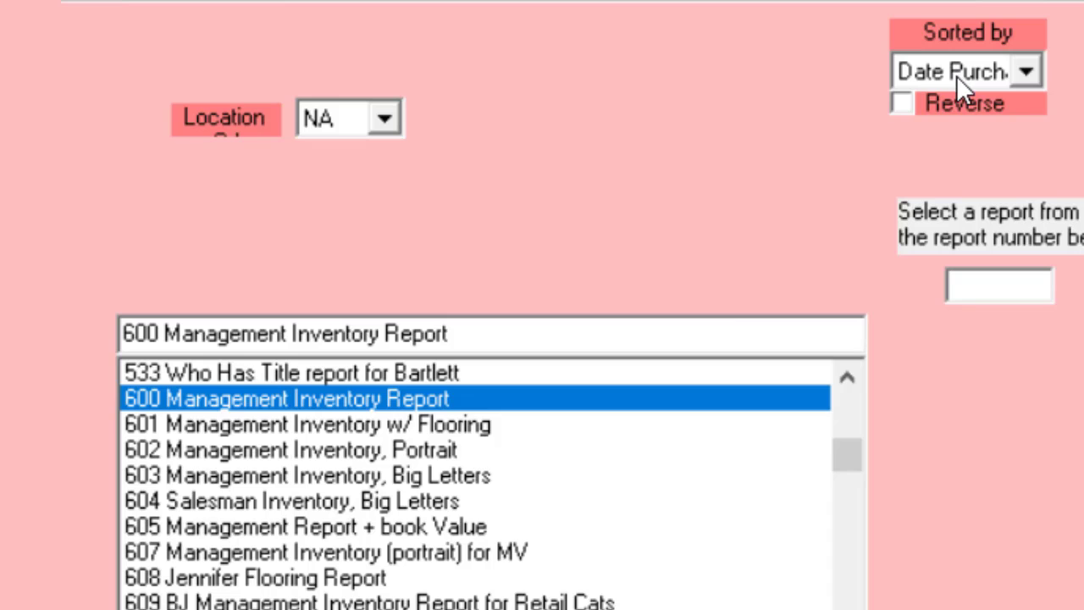
click(1026, 68)
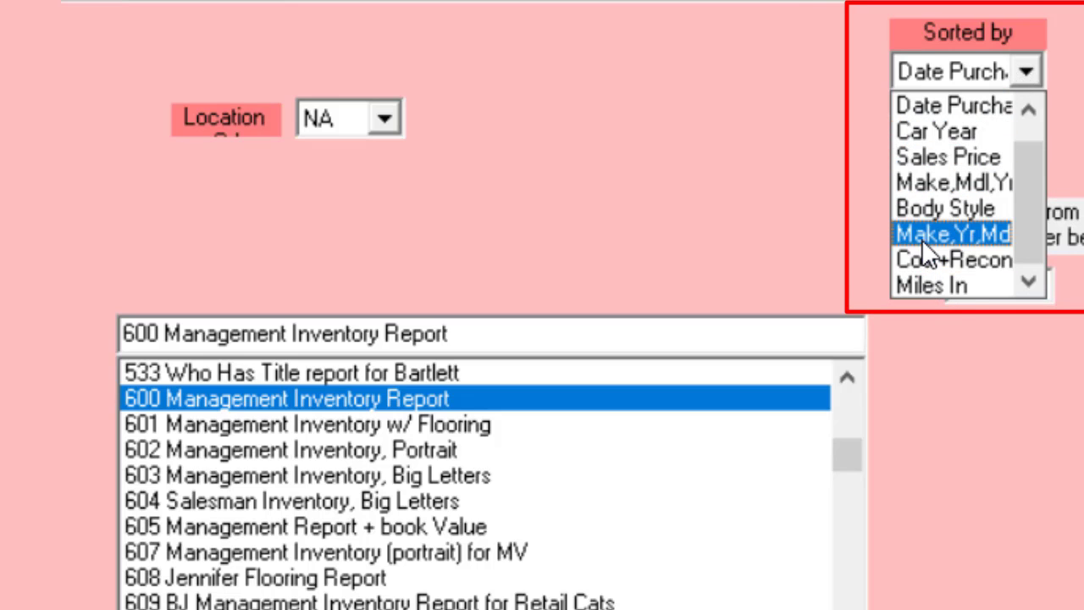
click(965, 131)
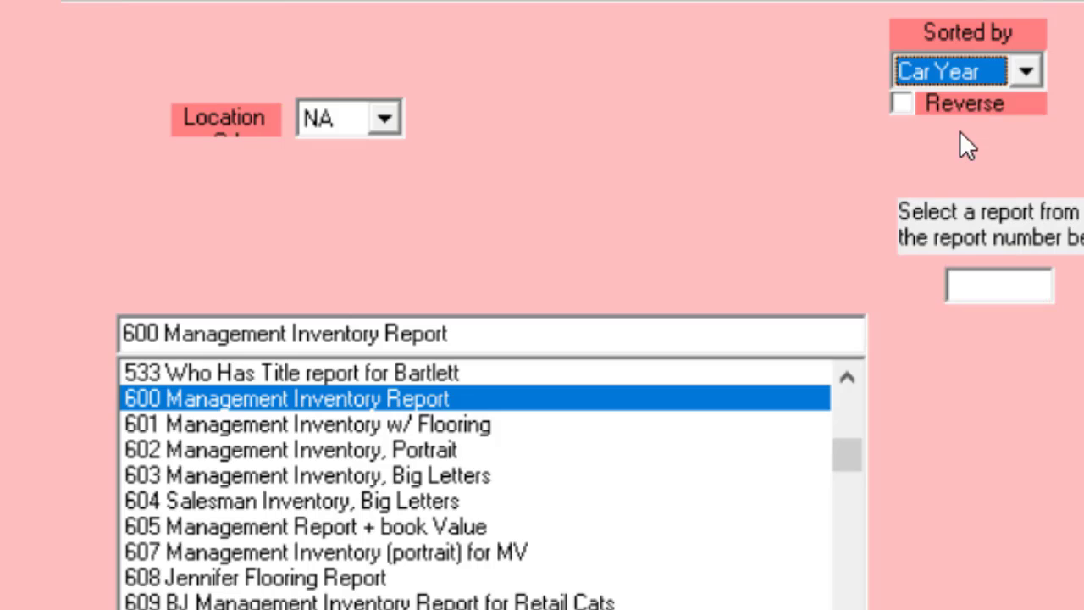
click(960, 132)
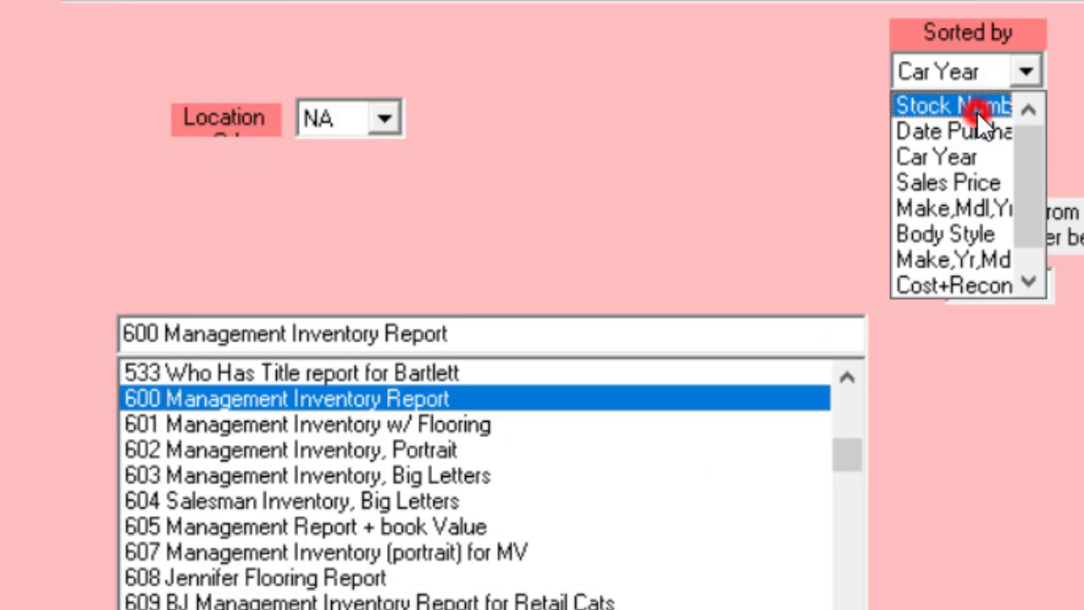
click(976, 108)
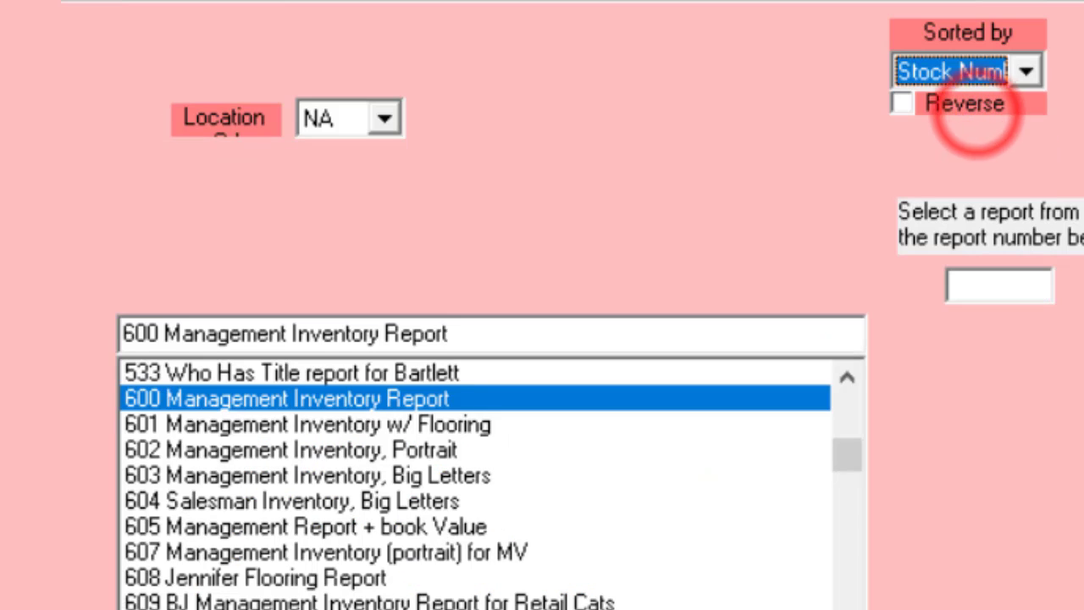